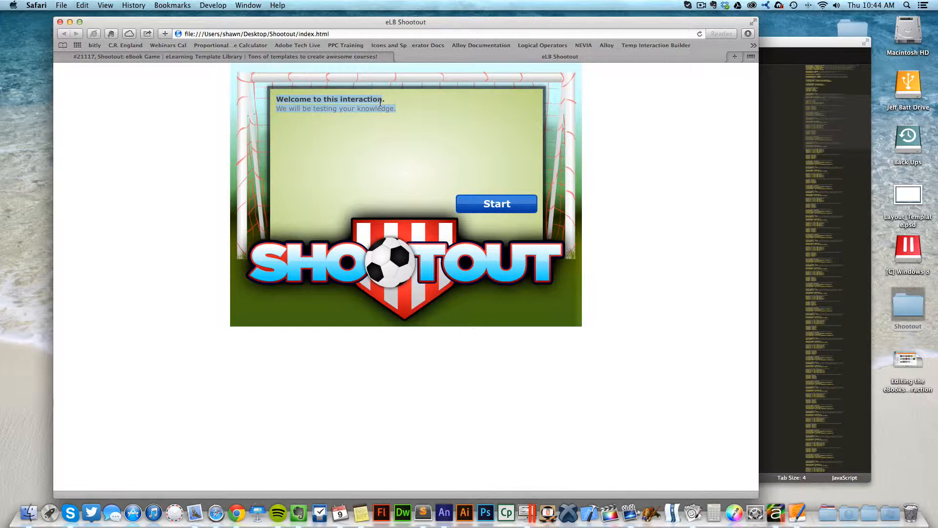
Clear the text selection on the Shootout web page and hide the code editor window behind the browser.
click(618, 118)
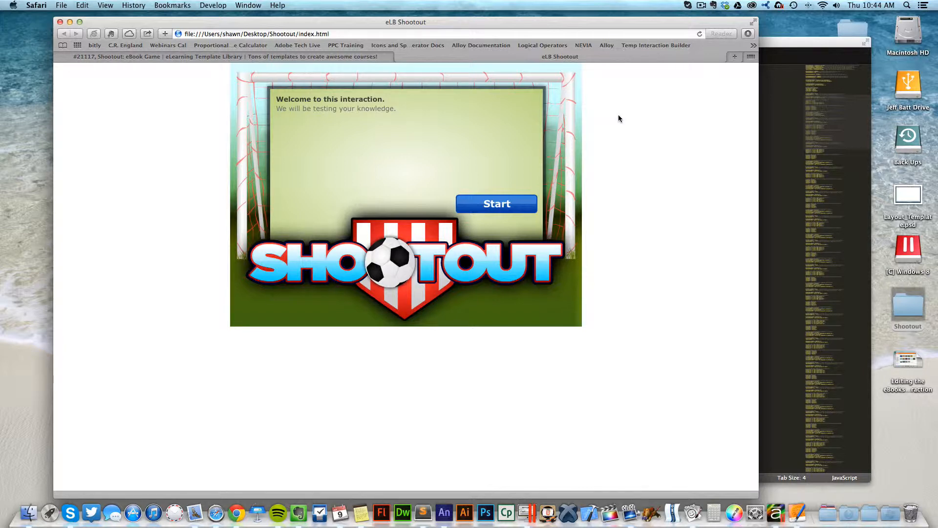
click(777, 133)
key(super+h)
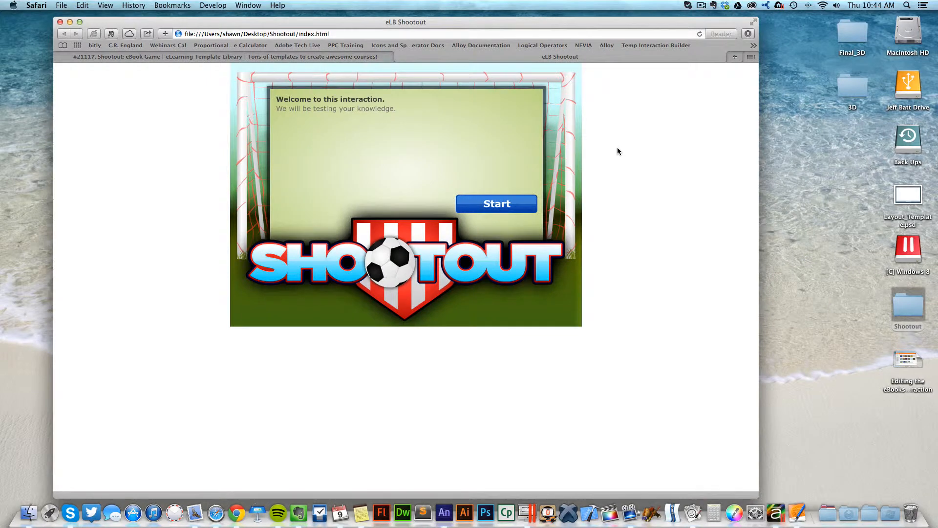
Close the Finder window showing the Shootout folder and move the folder's icon to a clear area of the desktop.
key(shift+super+2)
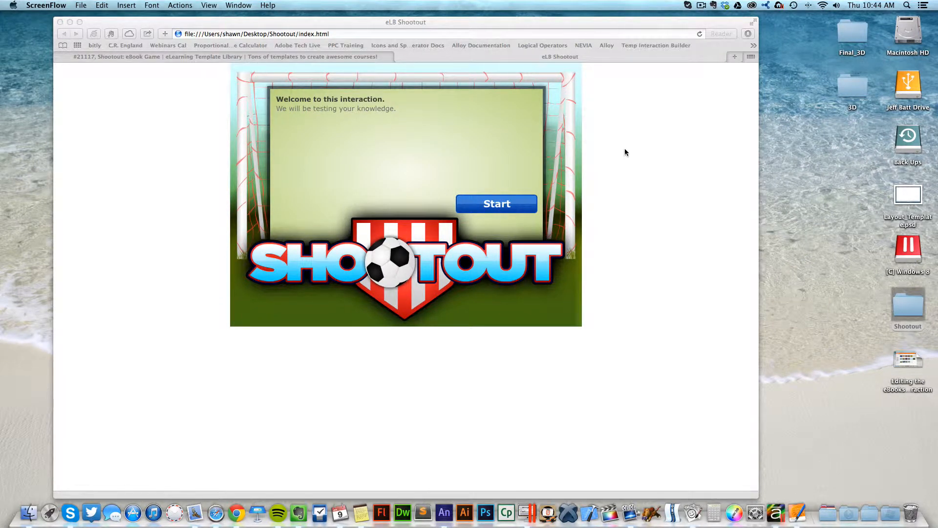
click(624, 150)
key(super+Tab)
click(163, 264)
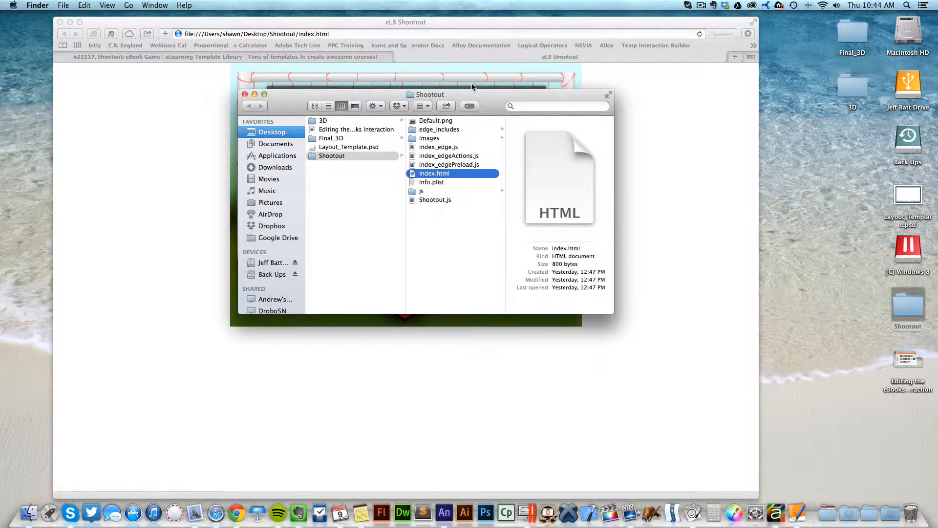
drag(481, 93, 667, 90)
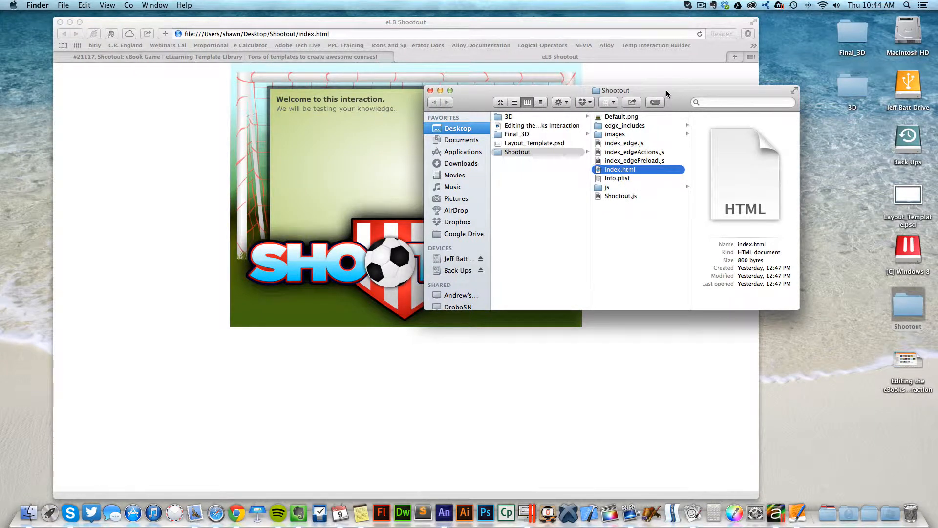
key(super+w)
drag(910, 307, 792, 250)
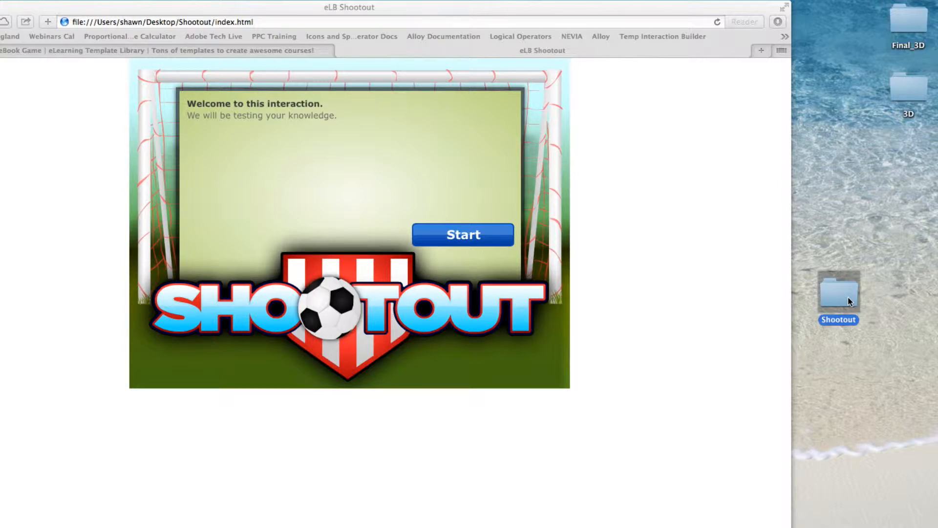
Check the name and extension in the Shootout folder's info, and close the info window.
right_click(848, 297)
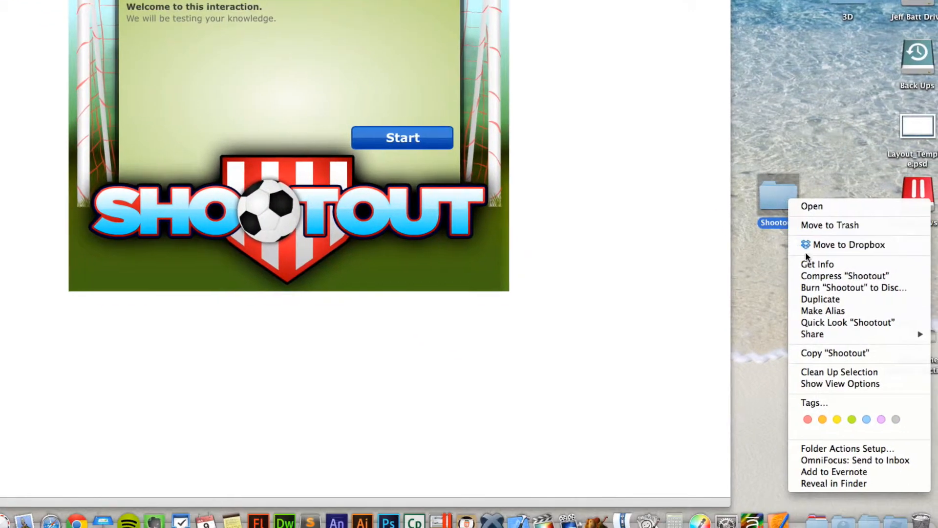
click(811, 266)
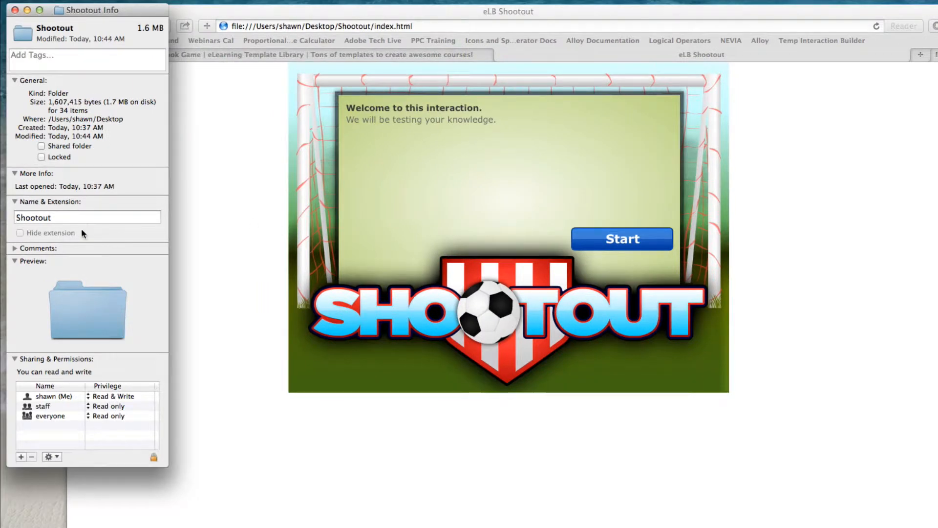
click(93, 217)
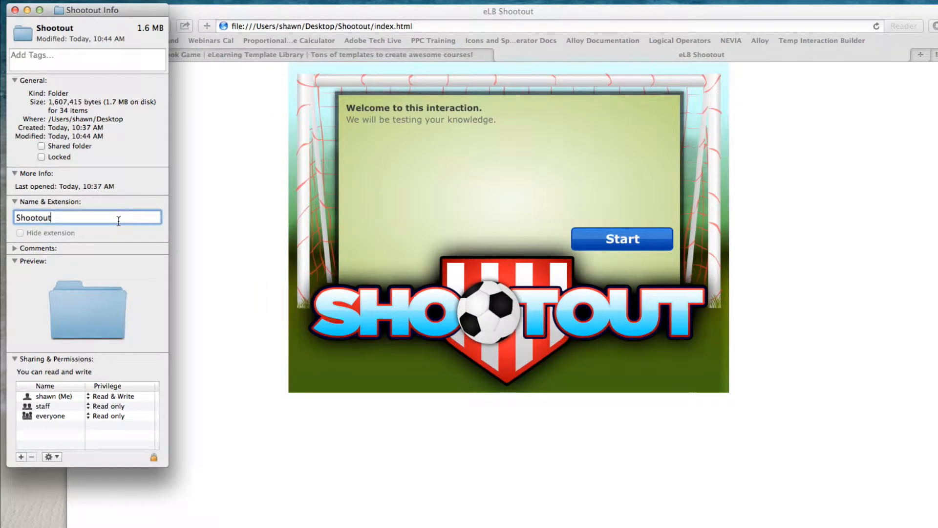
click(15, 10)
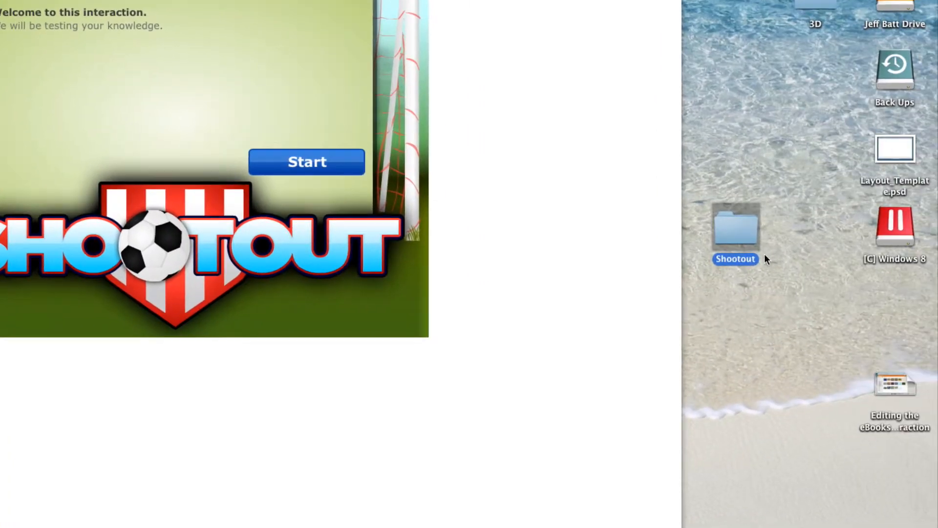
Rename the Shootout folder on the desktop to Shootout.wdgt and accept adding the extension.
click(752, 262)
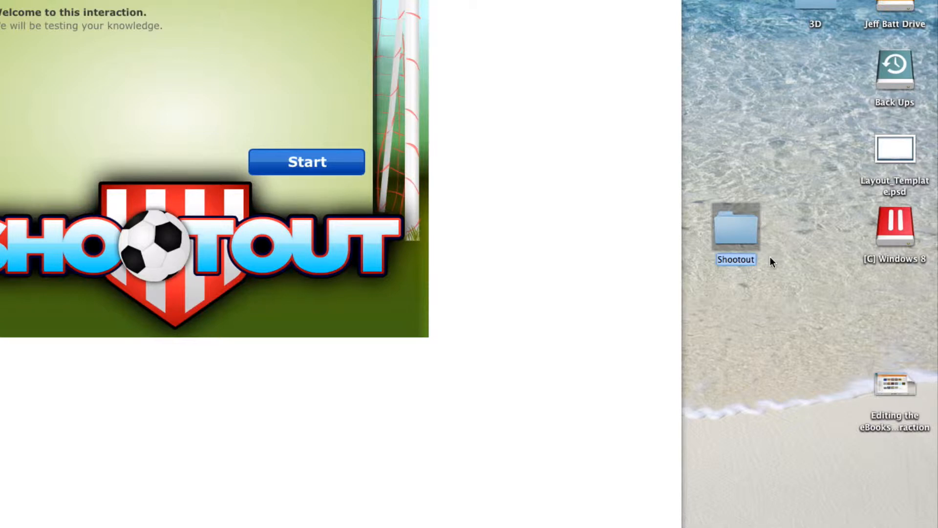
key(Right)
text(.wdgt)
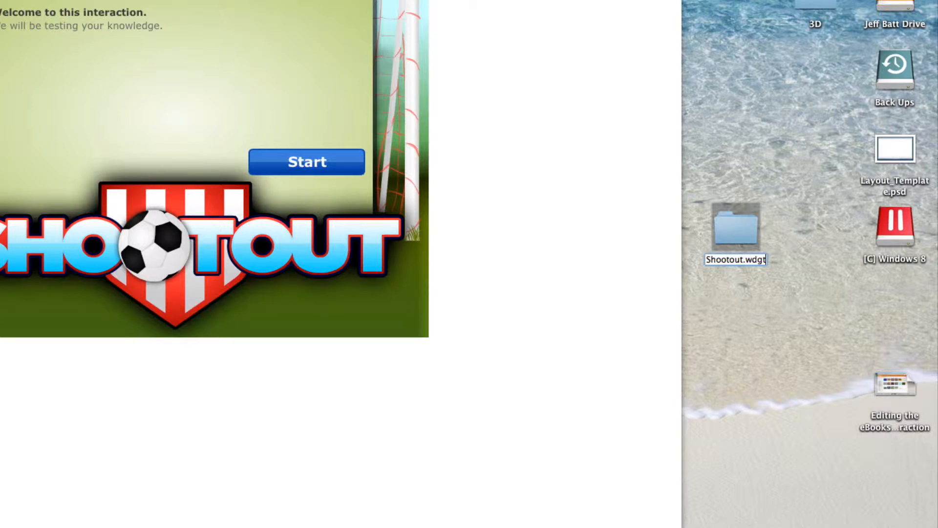
key(Return)
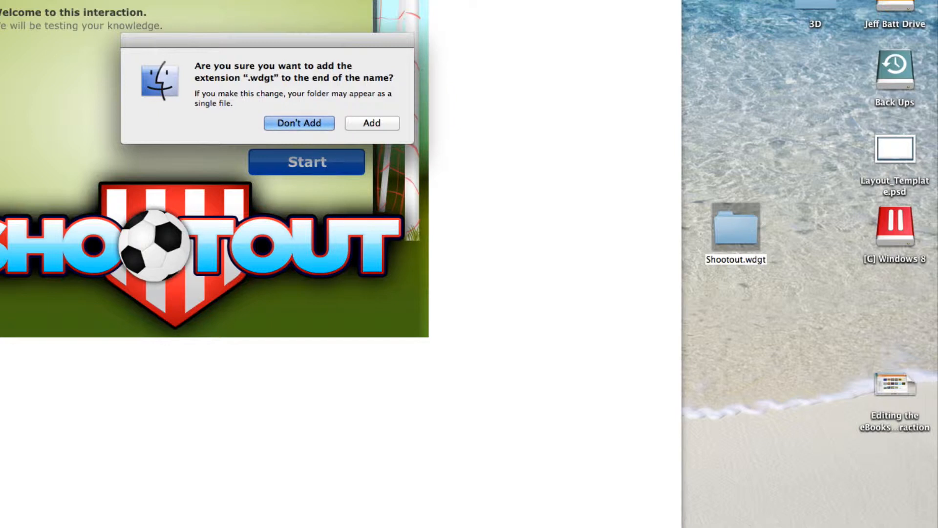
click(358, 124)
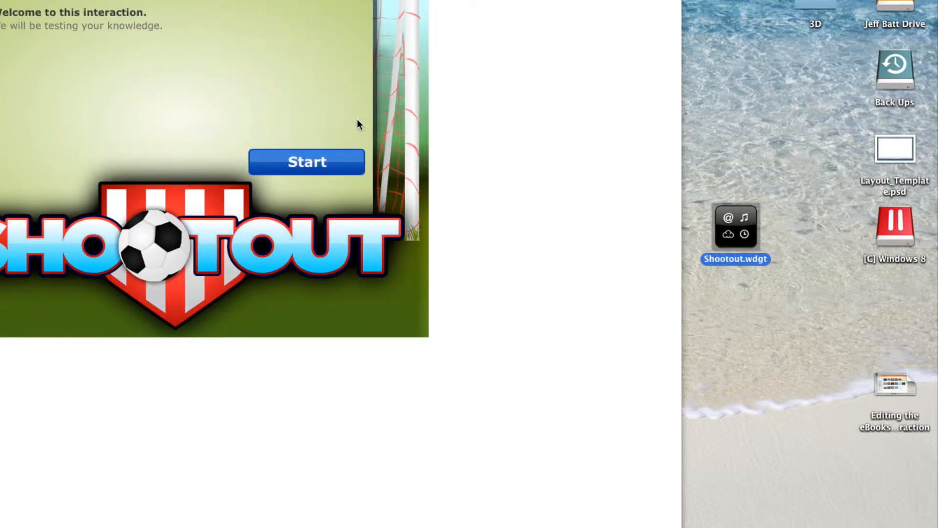
Show the package contents of Shootout.wdgt, look over Default.png, index.html and Shootout.js, and close them again.
right_click(739, 229)
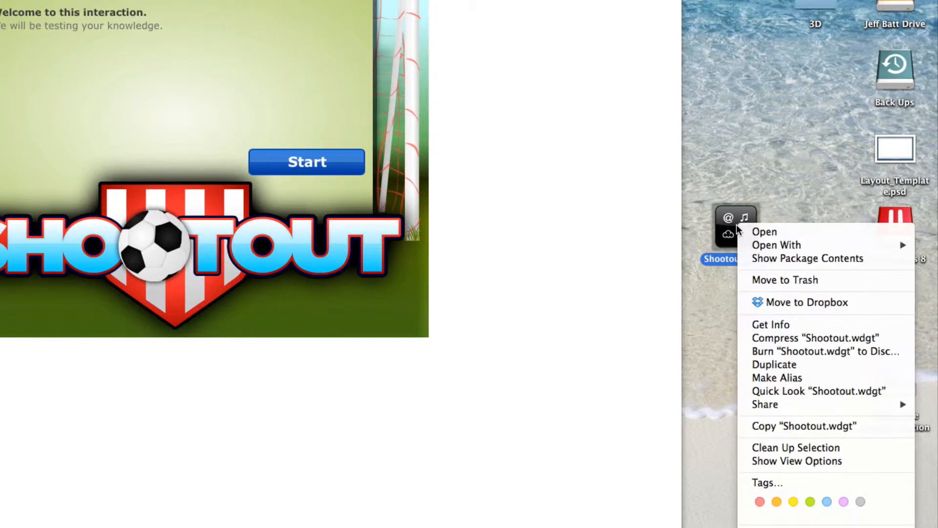
click(781, 259)
drag(657, 55, 424, 25)
click(187, 63)
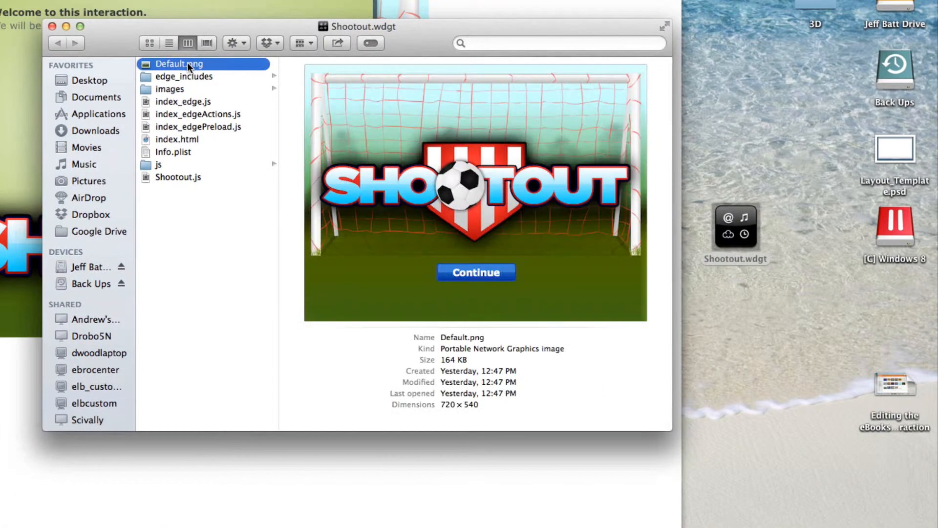
click(239, 139)
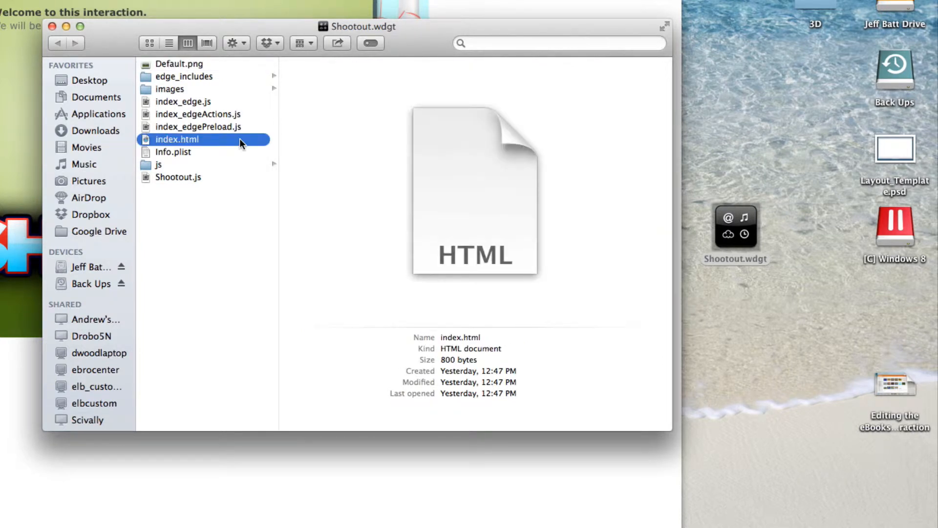
double_click(184, 177)
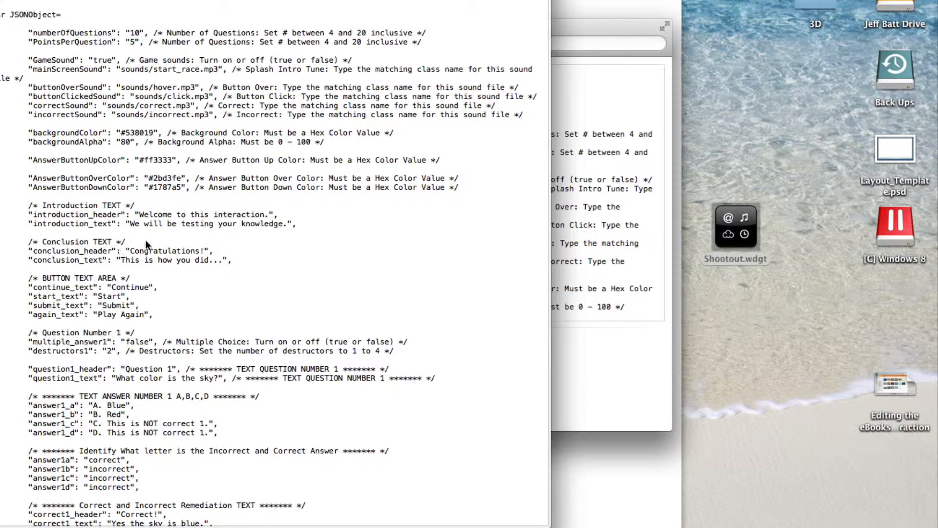
key(super+w)
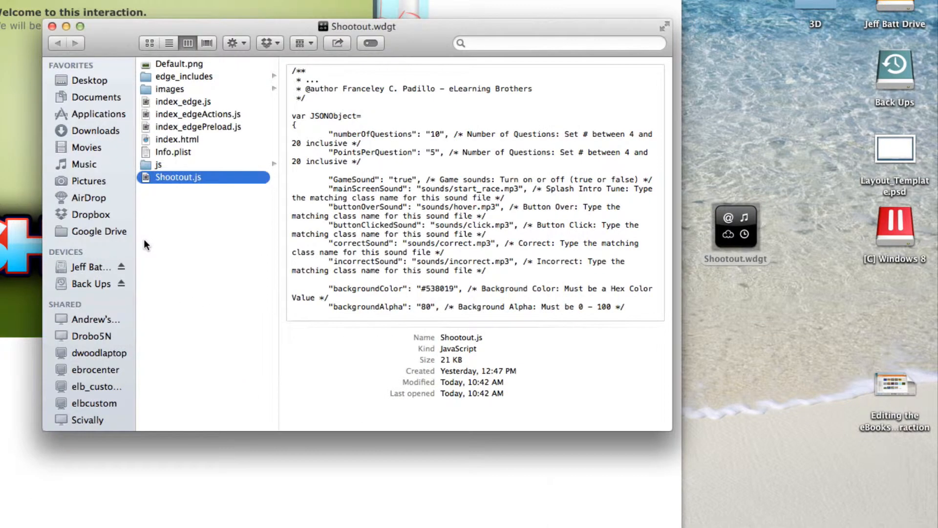
key(super+w)
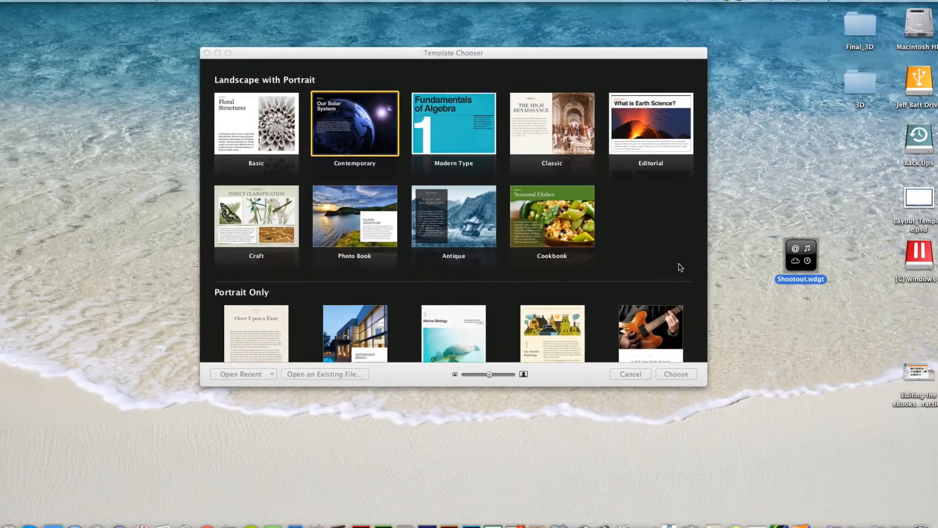
Create a new book in iBooks Author from the Contemporary landscape template and go to the Section 1 page.
drag(475, 54, 390, 46)
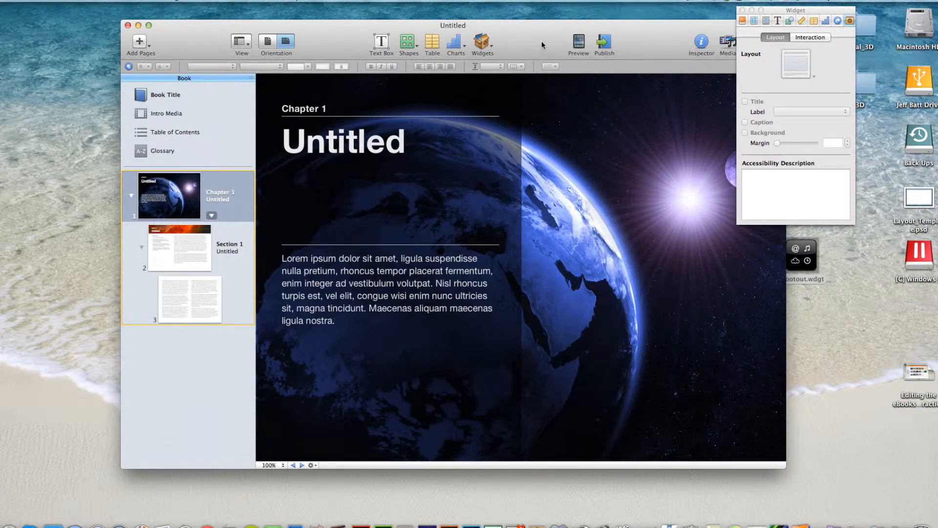
drag(540, 43, 422, 36)
click(84, 240)
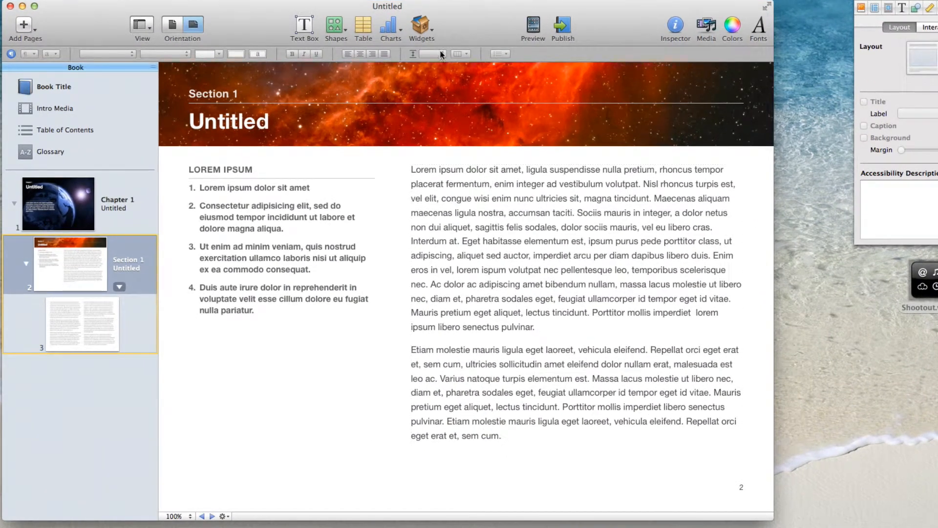
Insert an HTML widget on the Section 1 page and place it at the beginning of the main body text.
click(421, 33)
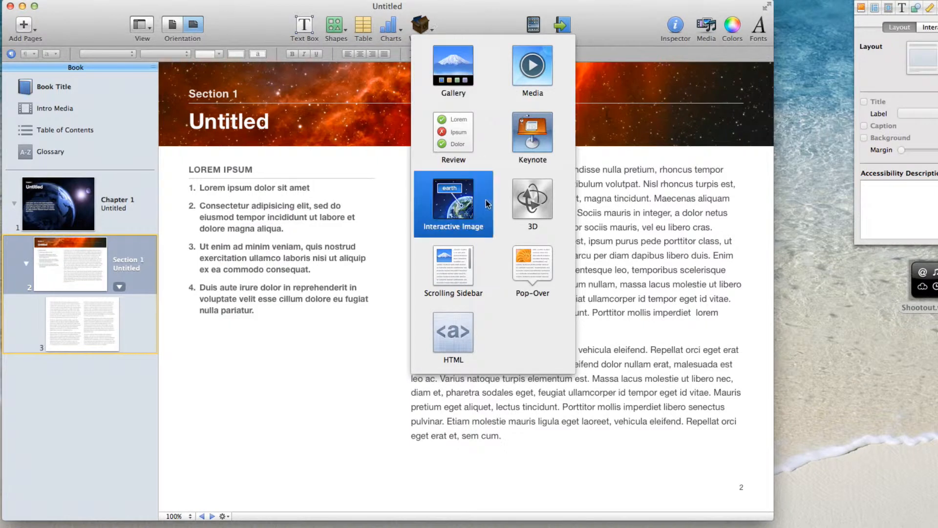
click(463, 330)
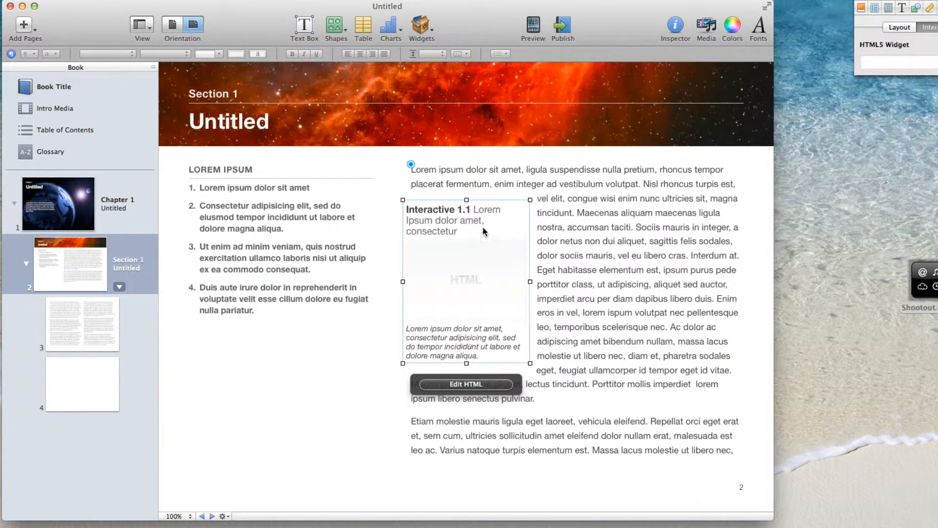
drag(484, 231, 463, 221)
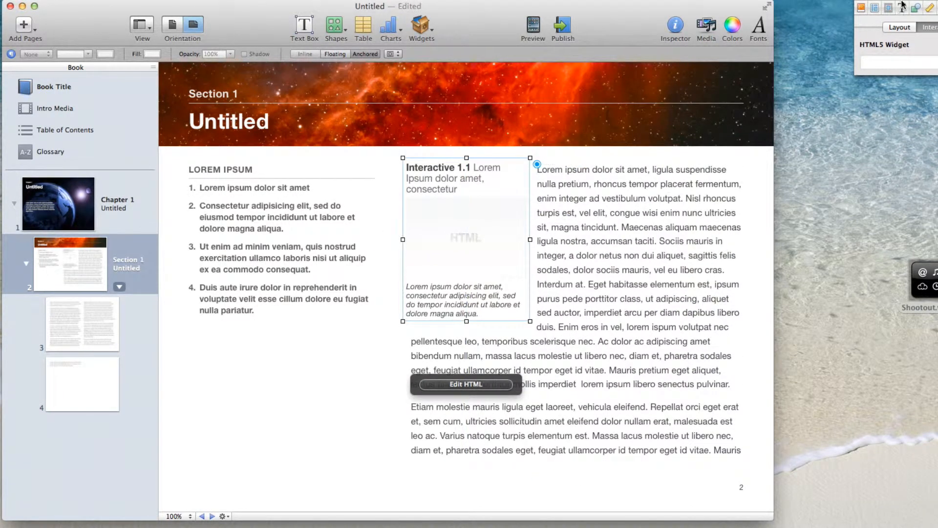
Hide and reshow the Widget inspector and place it beside the page for the selected HTML widget.
drag(901, 5, 684, 96)
click(676, 27)
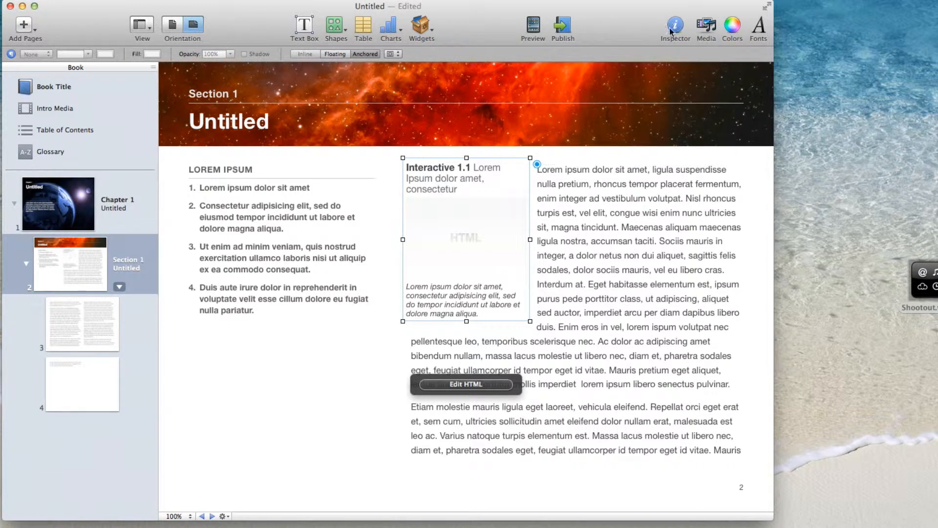
click(671, 29)
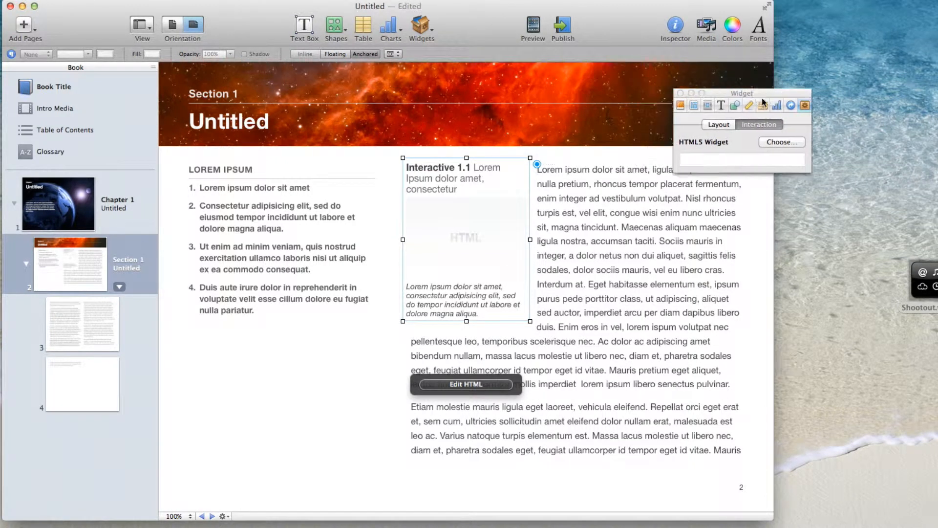
drag(762, 103, 786, 109)
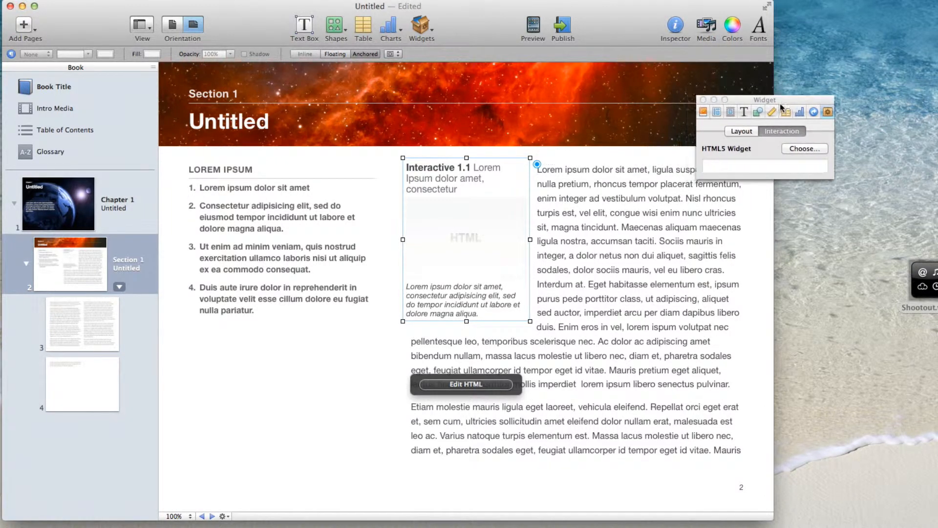
Try the HTML widget's layout without title and caption and with a background, restore the options, and select the title's placeholder text.
click(748, 132)
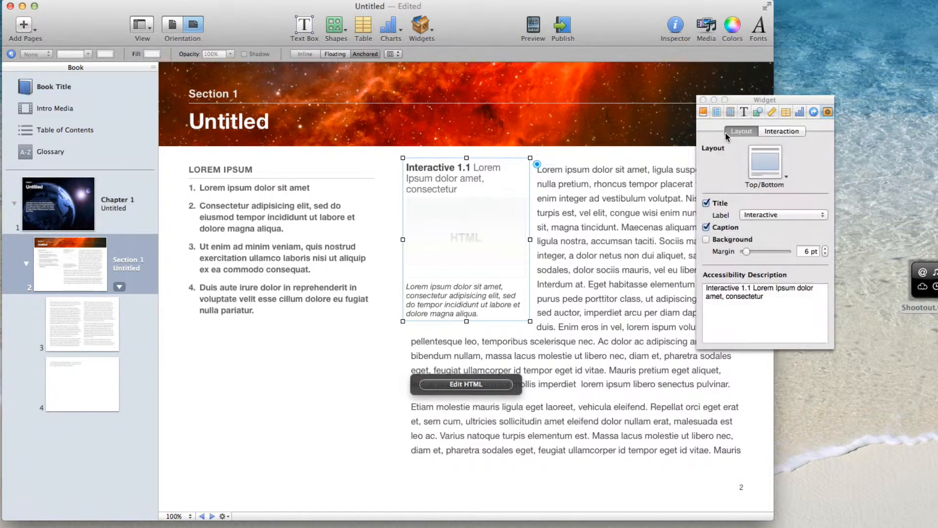
click(718, 204)
click(722, 229)
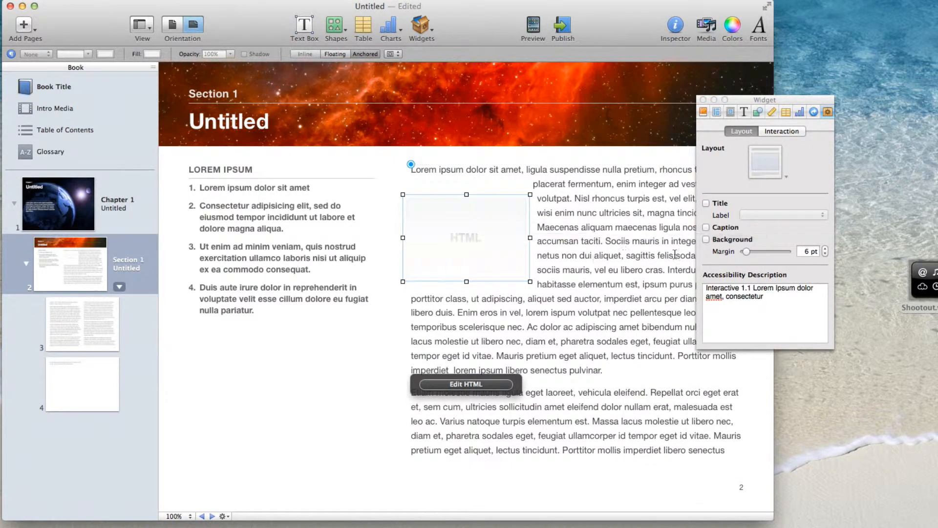
click(725, 230)
click(721, 204)
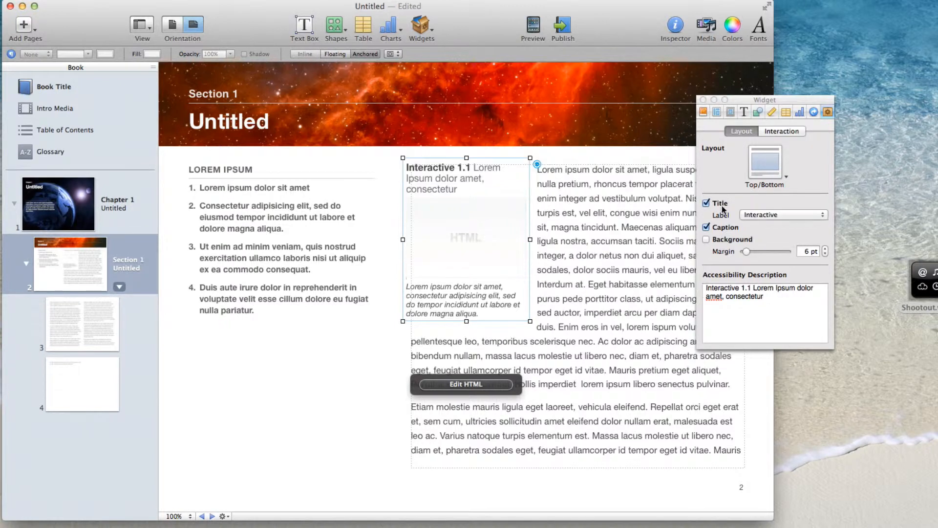
click(722, 239)
click(723, 240)
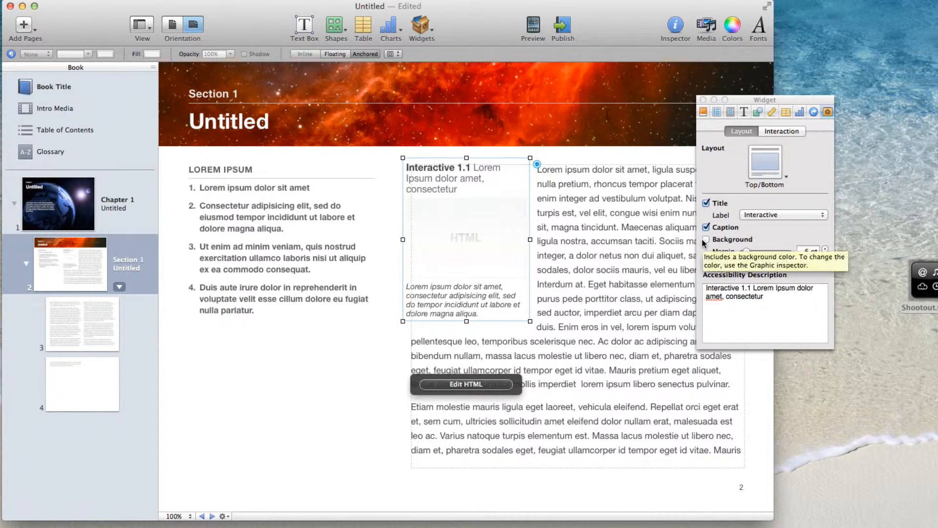
click(498, 183)
click(474, 178)
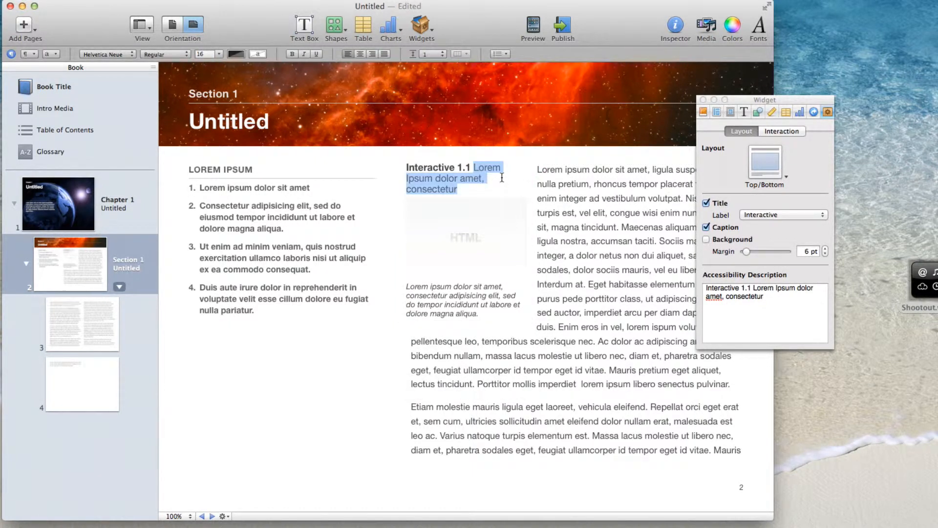
Load Shootout.wdgt from the Desktop into the HTML widget and enlarge the widget to about 257 by 300 pt.
click(781, 131)
click(428, 227)
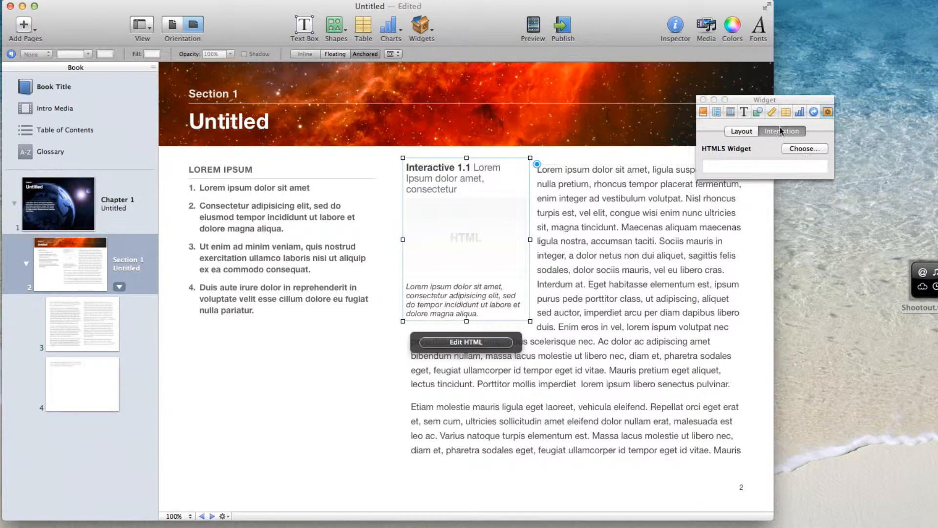
click(803, 149)
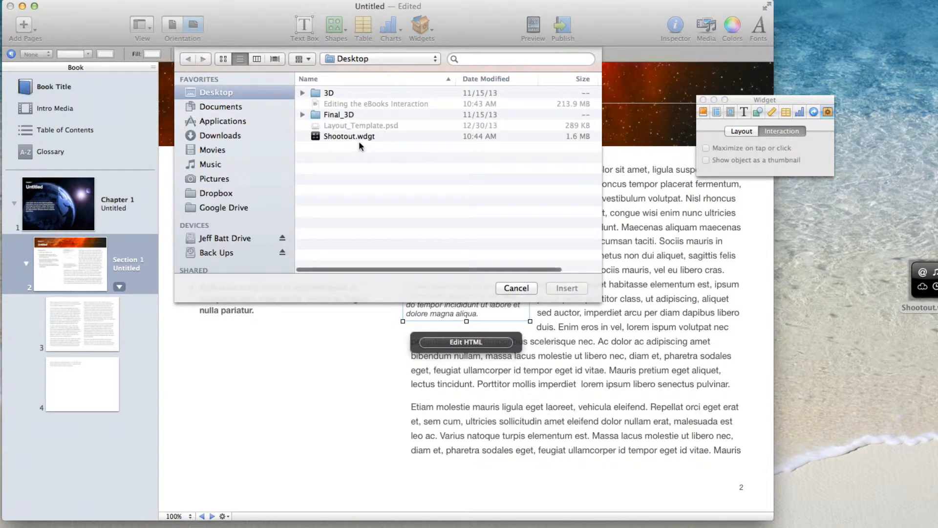
click(321, 137)
click(559, 288)
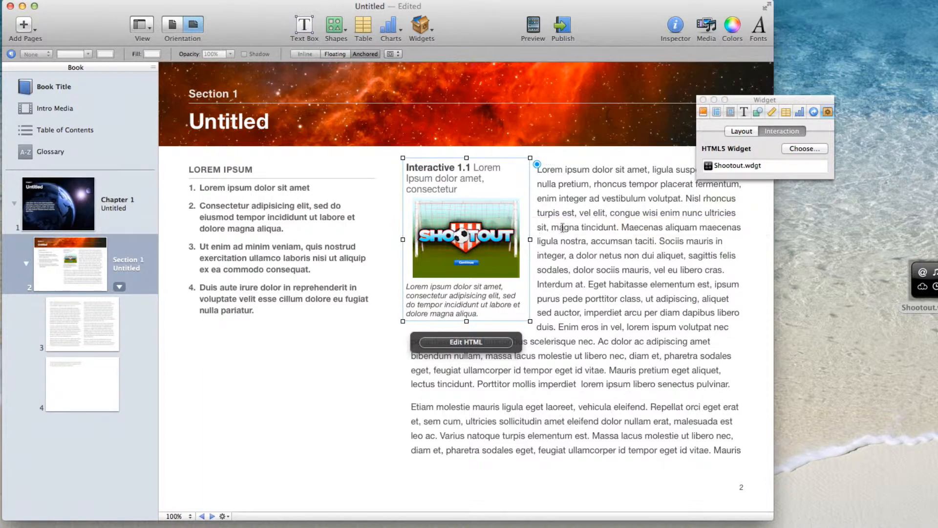
drag(528, 321, 555, 337)
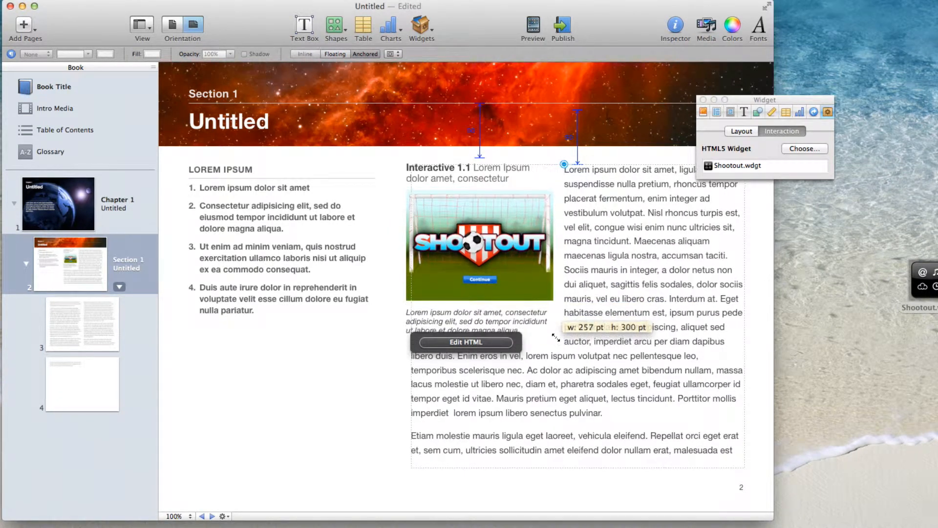
Delete the HTML widget and insert Shootout.wdgt straight from the desktop at the start of the Section 1 body text.
key(Delete)
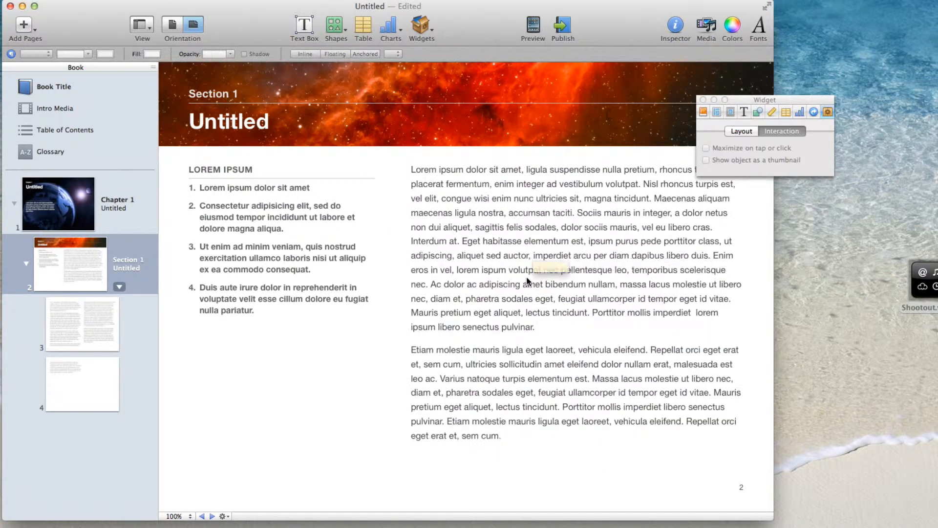
drag(928, 280, 463, 256)
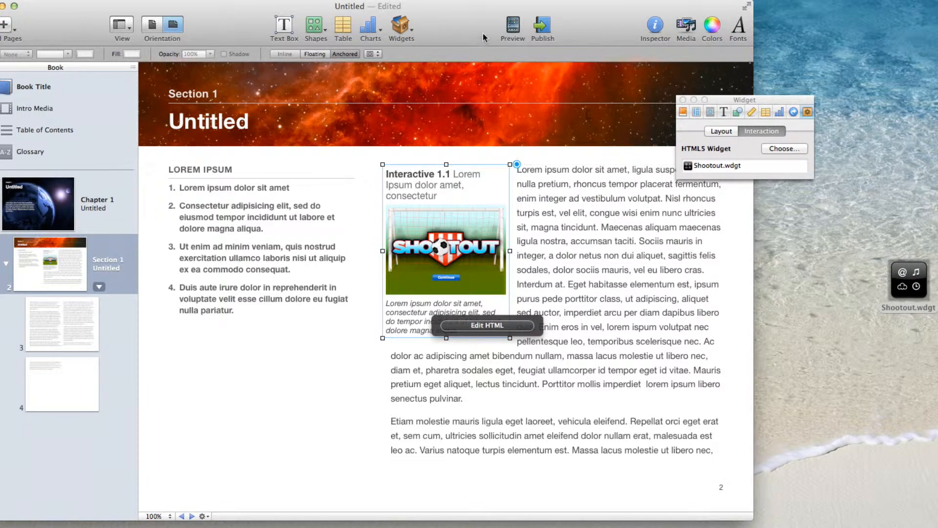
Bring up the book's preview destinations and assign the newly connected iPad to the Mac.
click(508, 30)
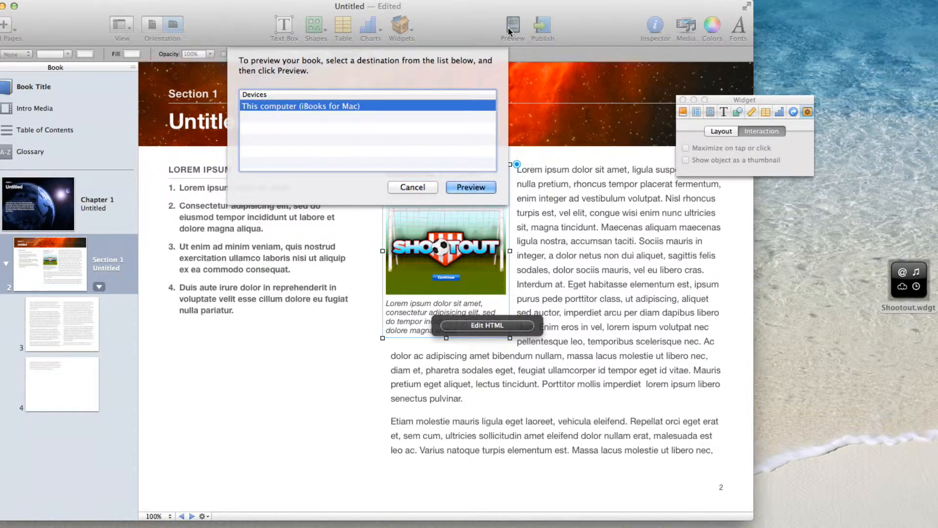
drag(297, 4, 336, 7)
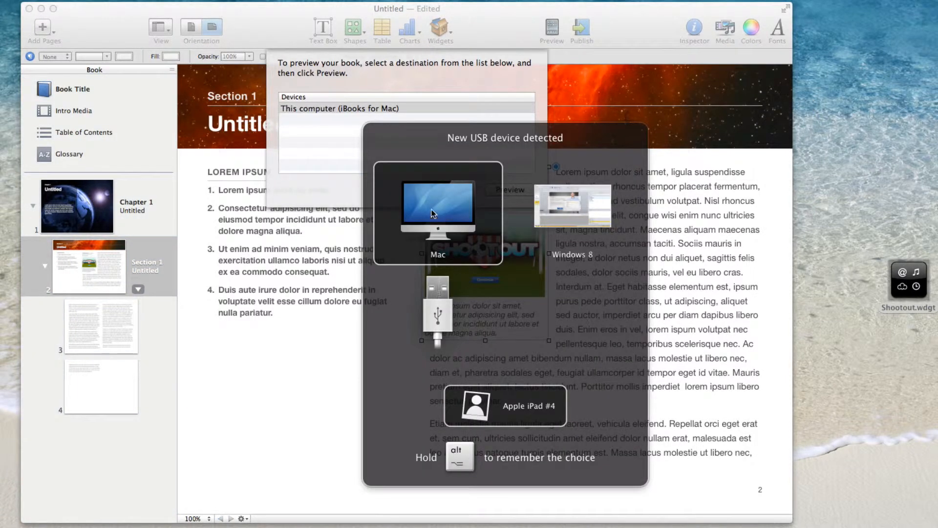
click(417, 179)
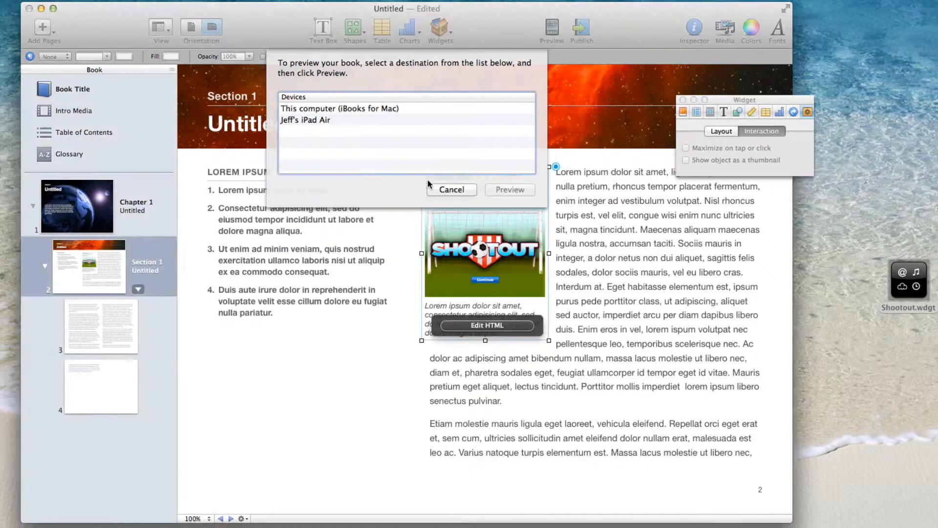
Preview the book on this computer in iBooks for Mac, acknowledge the portrait orientation notice and reposition the preview window.
click(306, 121)
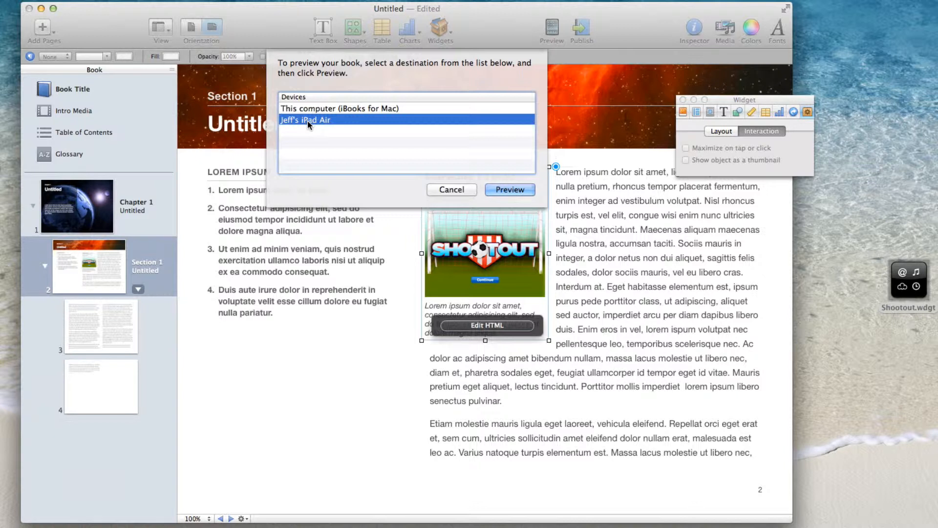
click(323, 109)
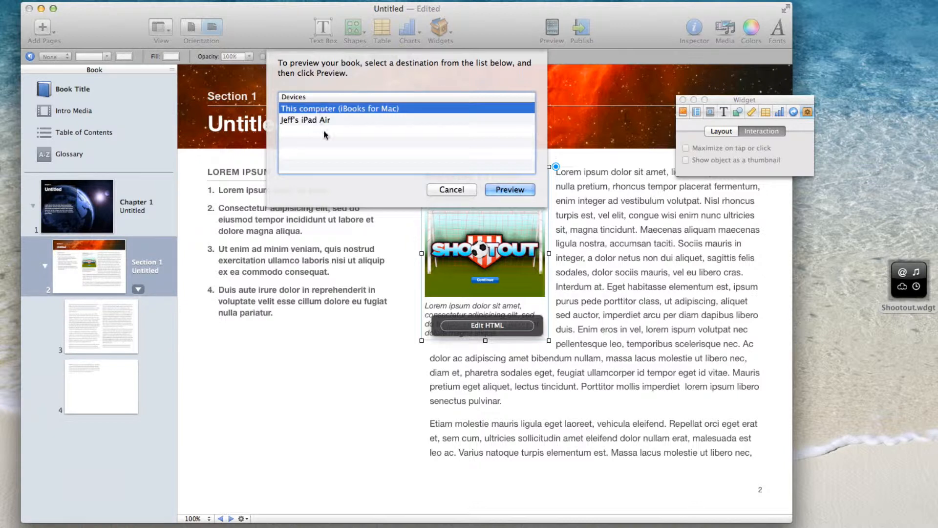
click(509, 188)
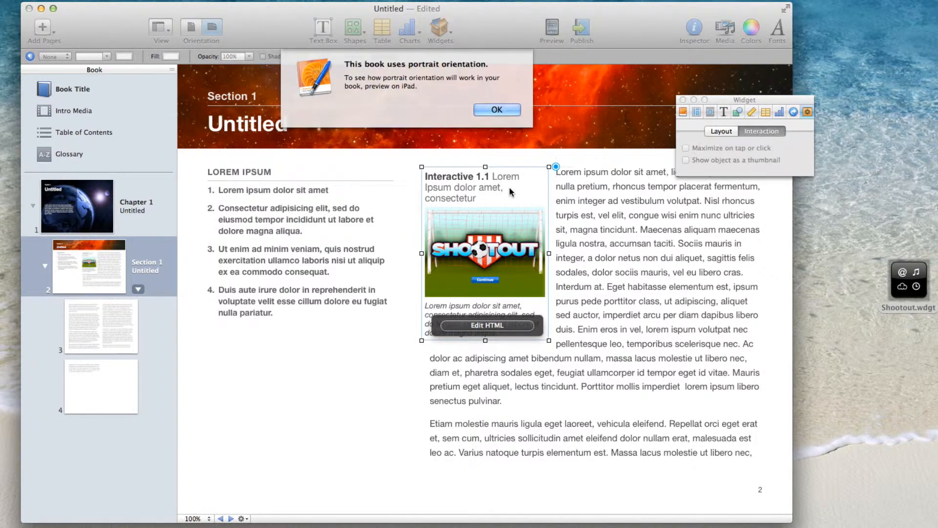
click(476, 107)
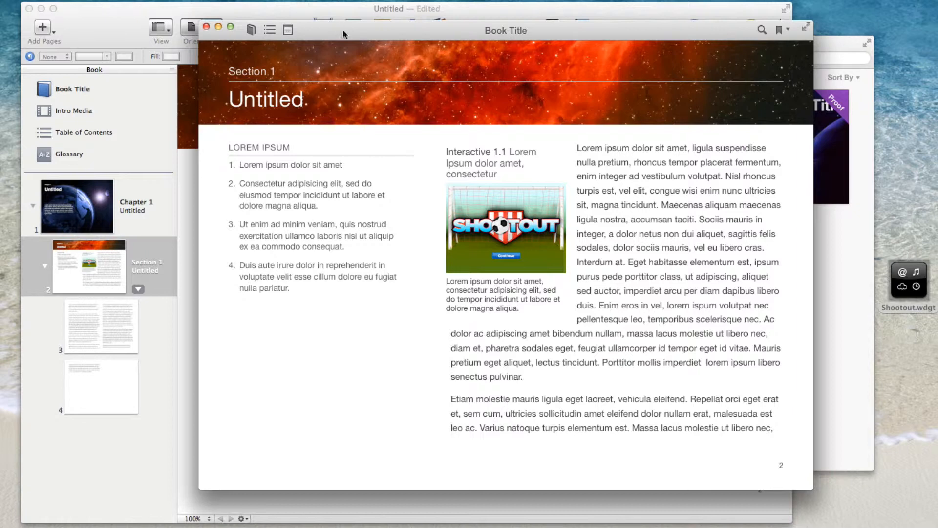
drag(344, 34, 412, 14)
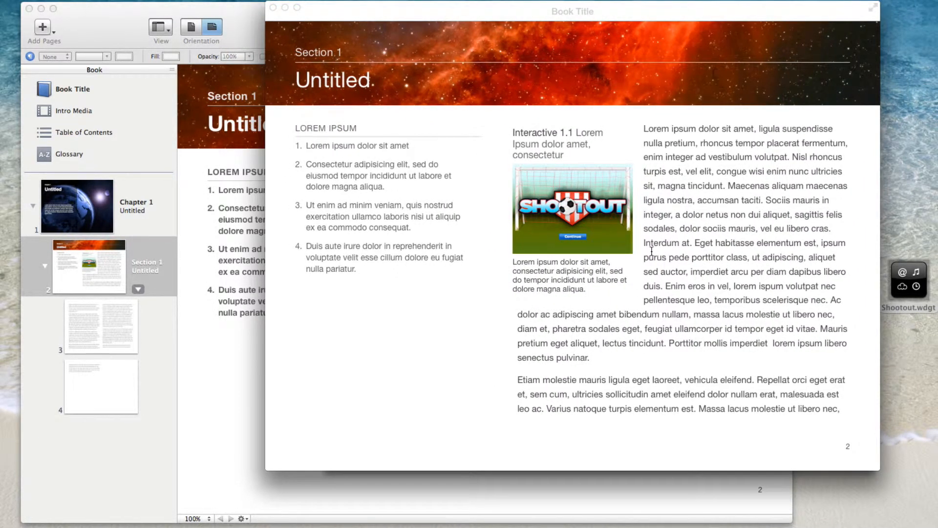
Test the Shootout widget in the previewed book by starting the game, answering the first question and exiting to the page.
click(610, 202)
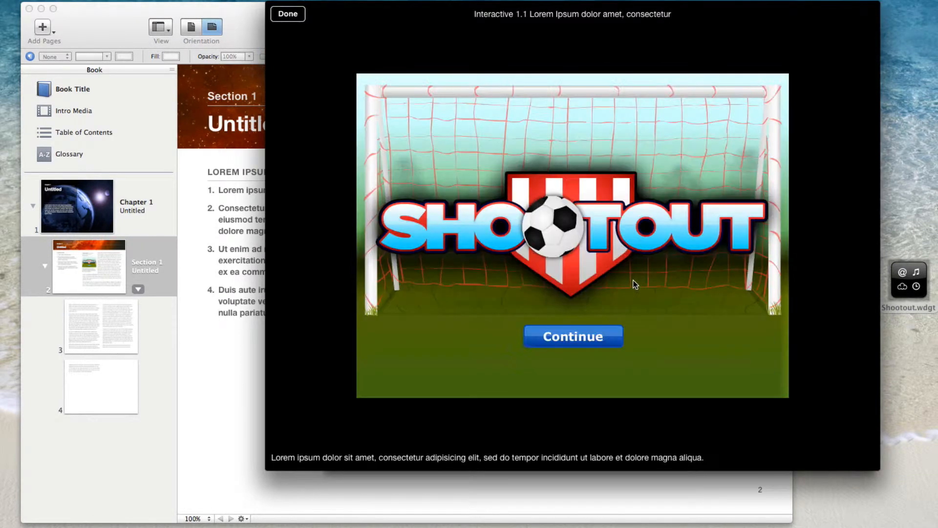
click(599, 337)
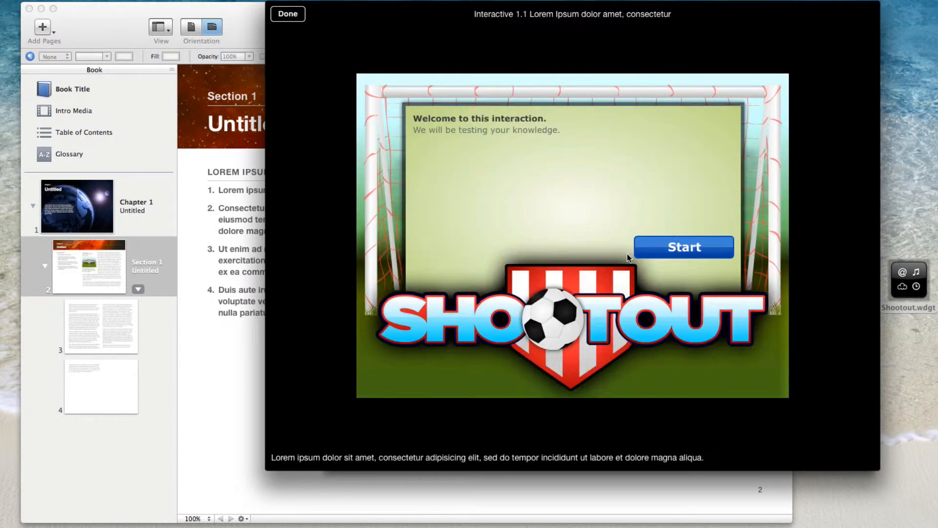
click(679, 251)
click(425, 153)
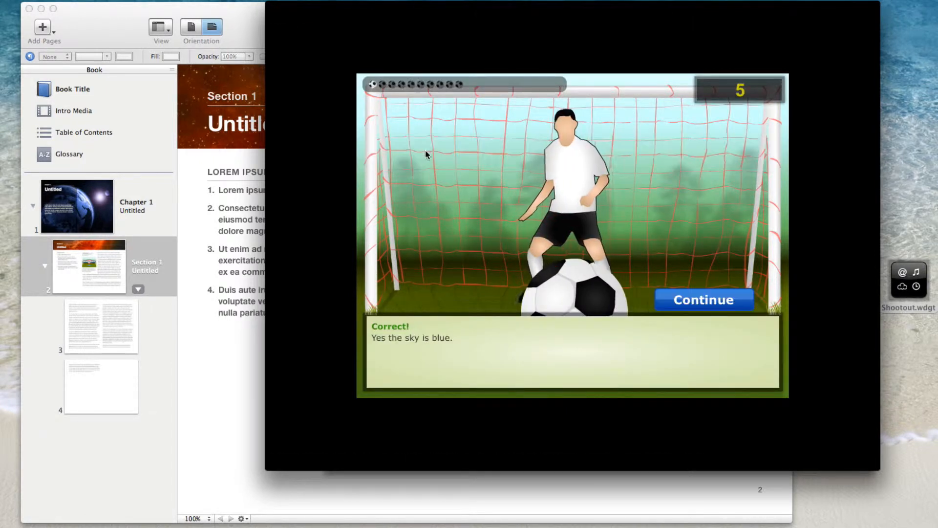
mouse_move(291, 24)
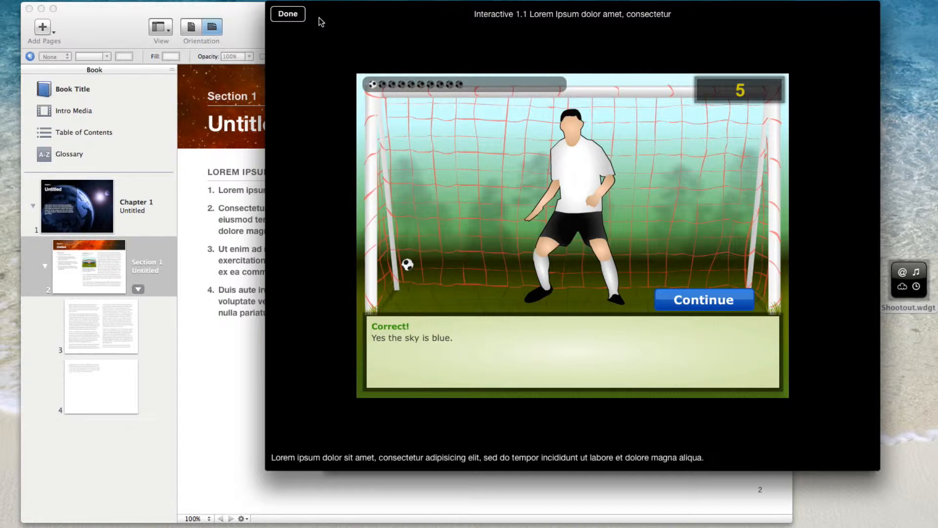
click(286, 14)
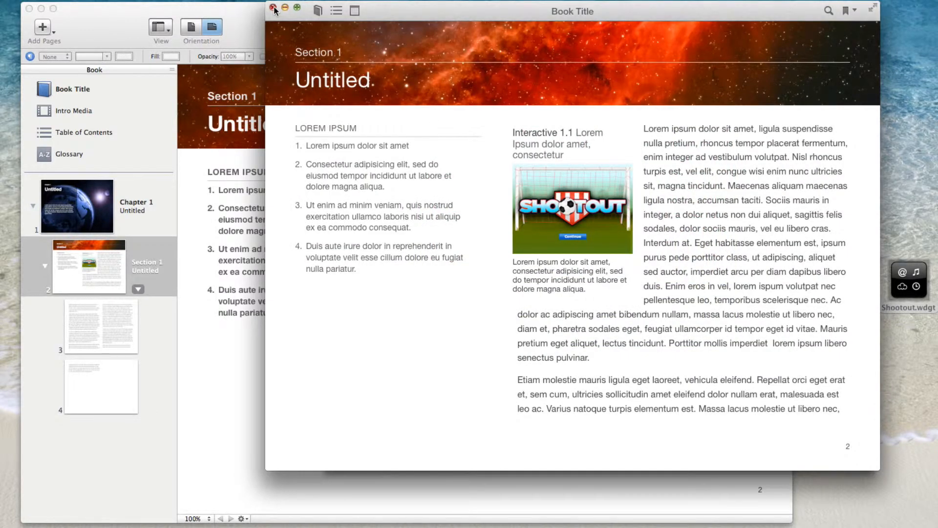
Close the previewed book, move the iBooks library window aside and return to the book in iBooks Author.
click(273, 8)
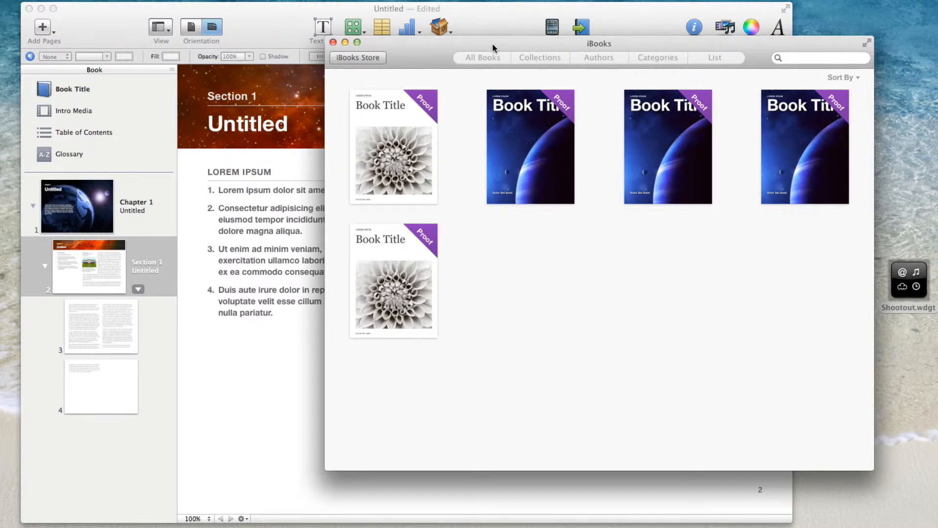
drag(492, 45, 683, 71)
click(524, 26)
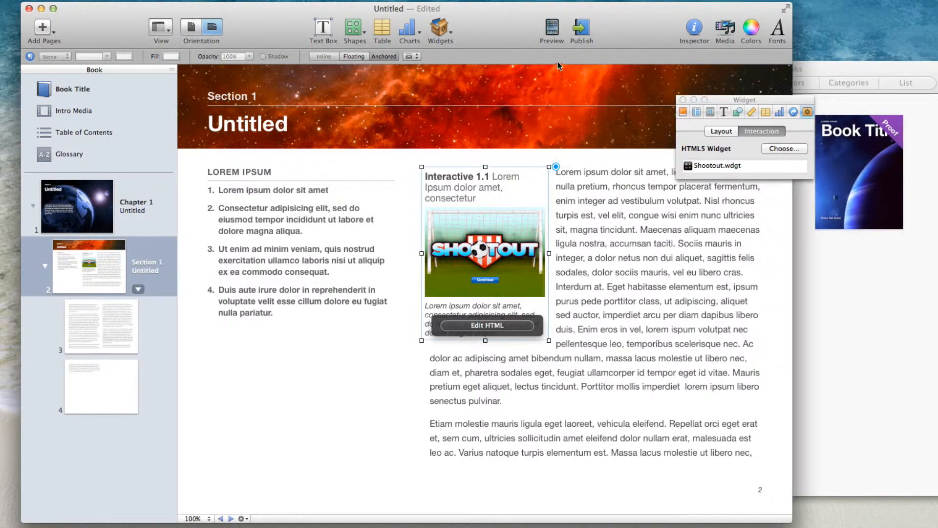
Try to preview the book on the connected iPad Air and dismiss the resulting message.
click(553, 29)
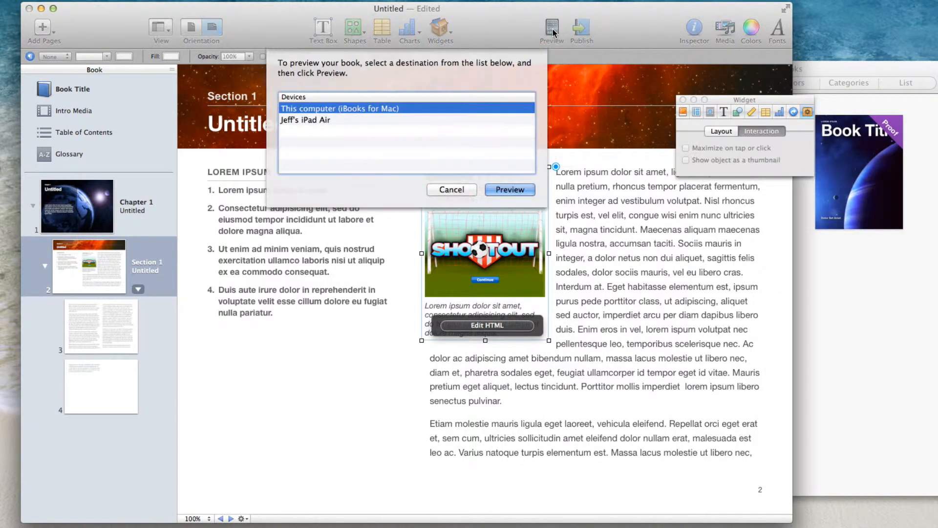
click(381, 119)
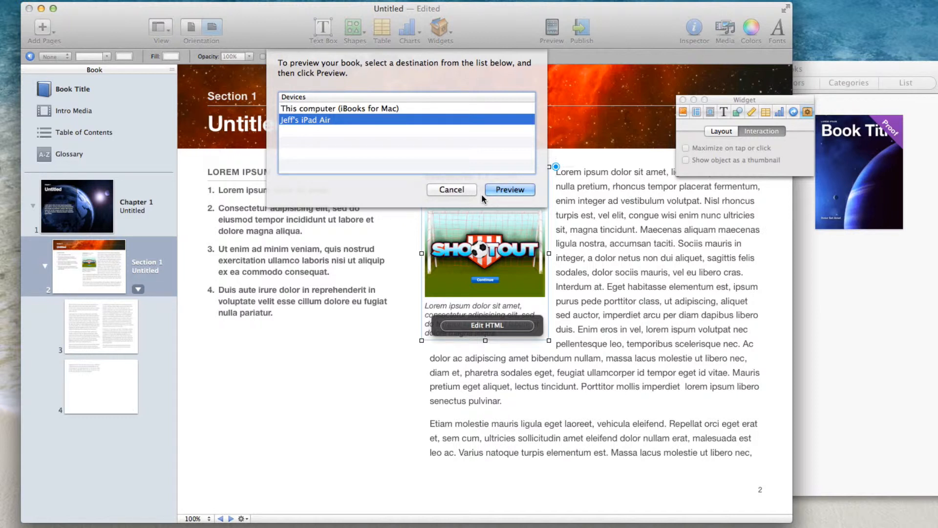
key(super+Tab)
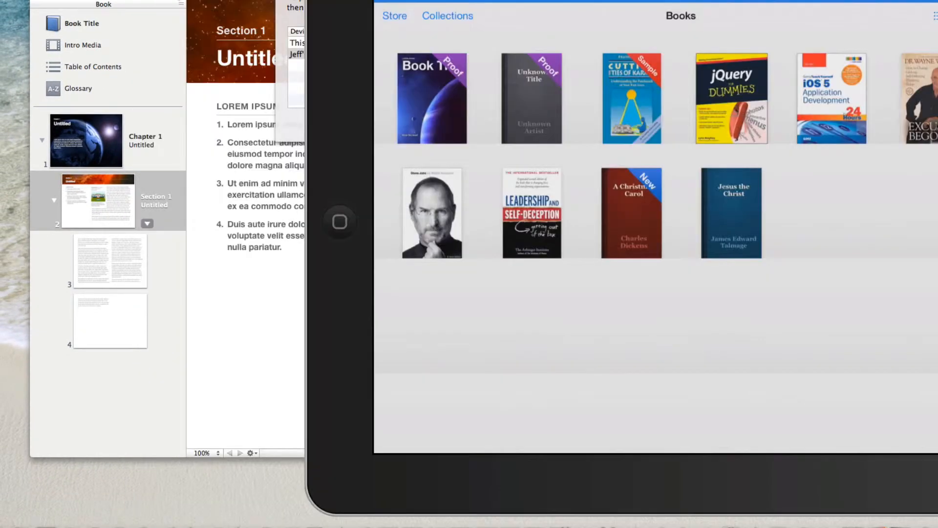
click(281, 6)
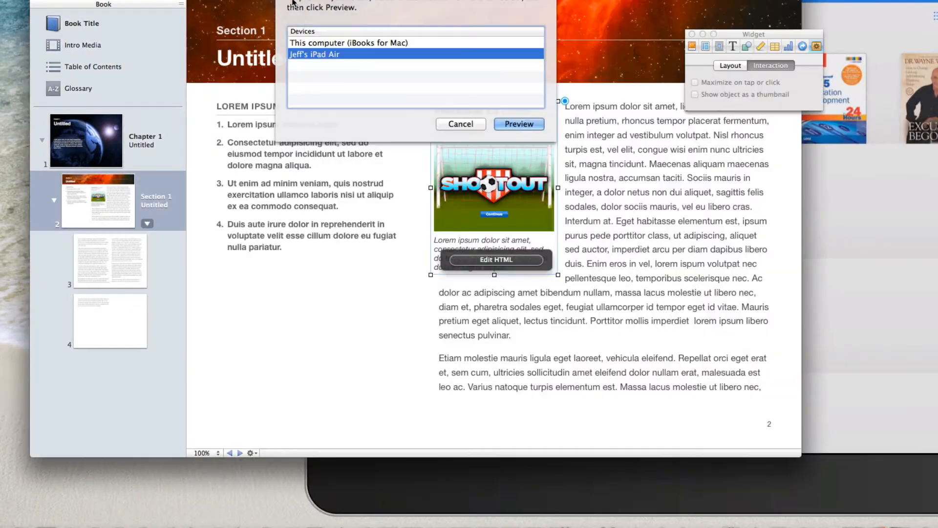
click(512, 122)
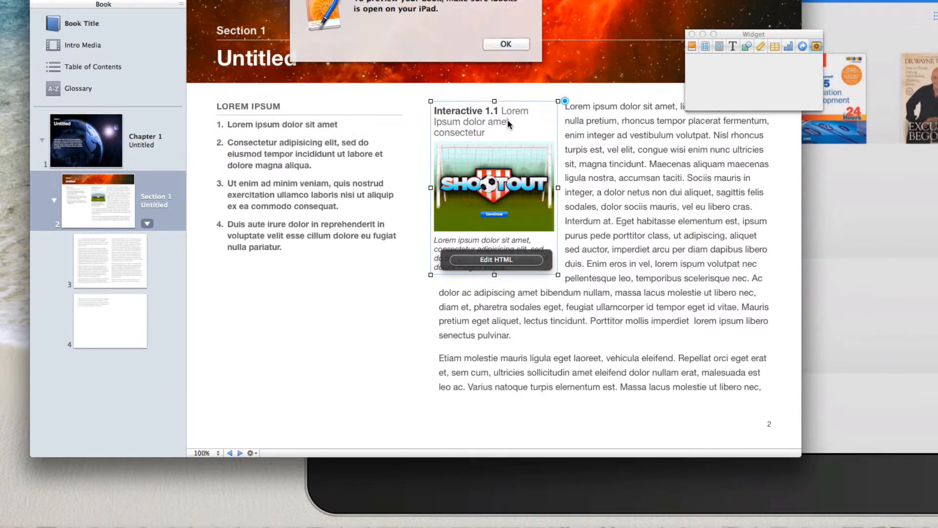
click(506, 45)
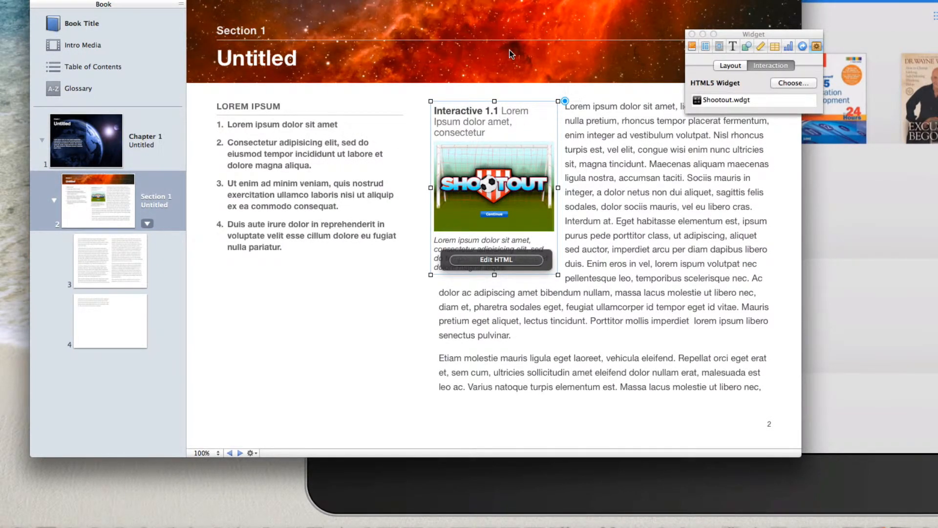